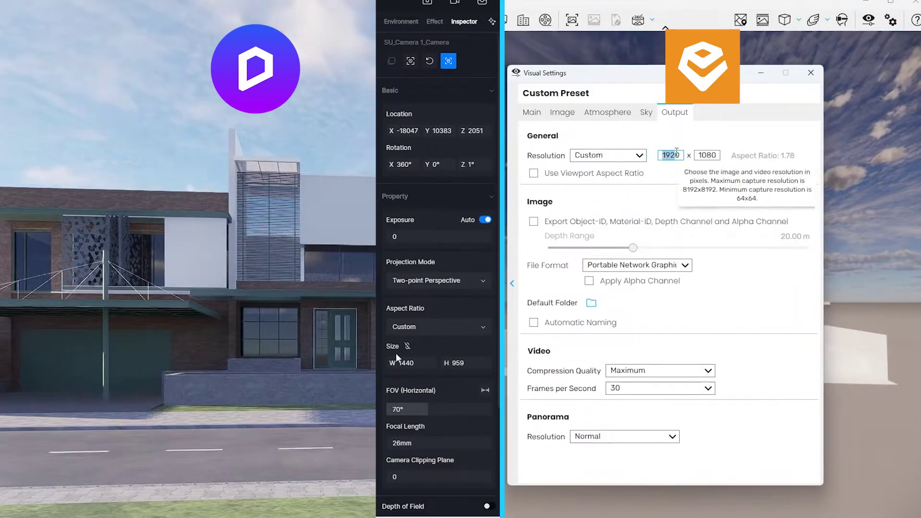
- Give D5's camera a custom aspect ratio and 90° FOV, and switch Enscape to two-point projection
{"action": "left_click", "coordinate": [422, 327]}
{"action": "left_click", "coordinate": [440, 409]}
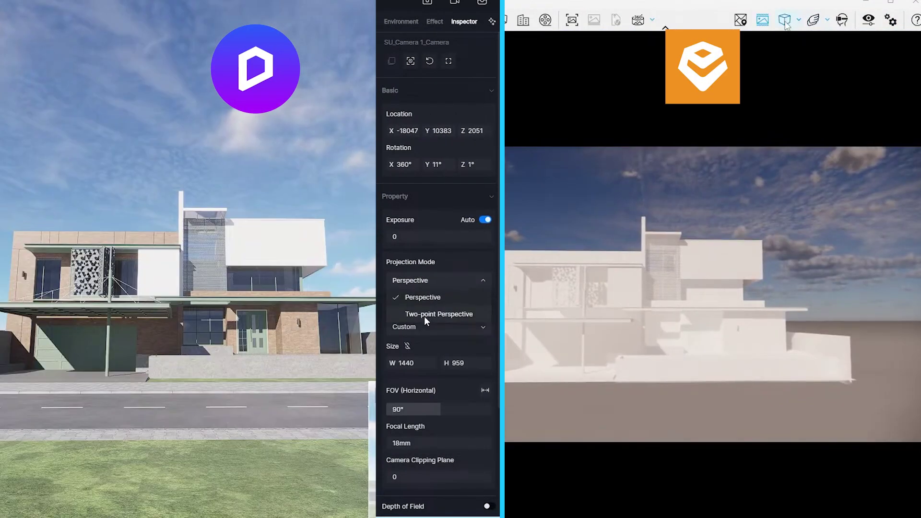
{"action": "left_click", "coordinate": [785, 22]}
{"action": "left_click", "coordinate": [424, 314]}
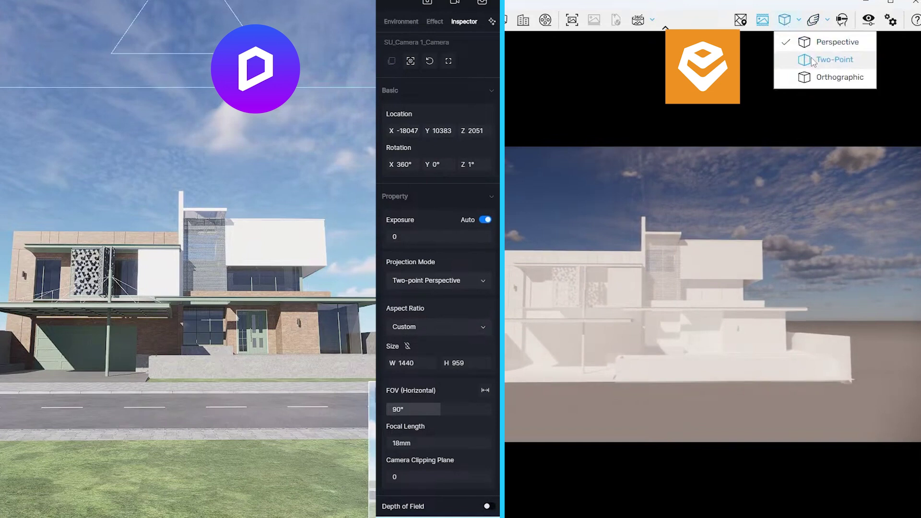
{"action": "left_click", "coordinate": [814, 61]}
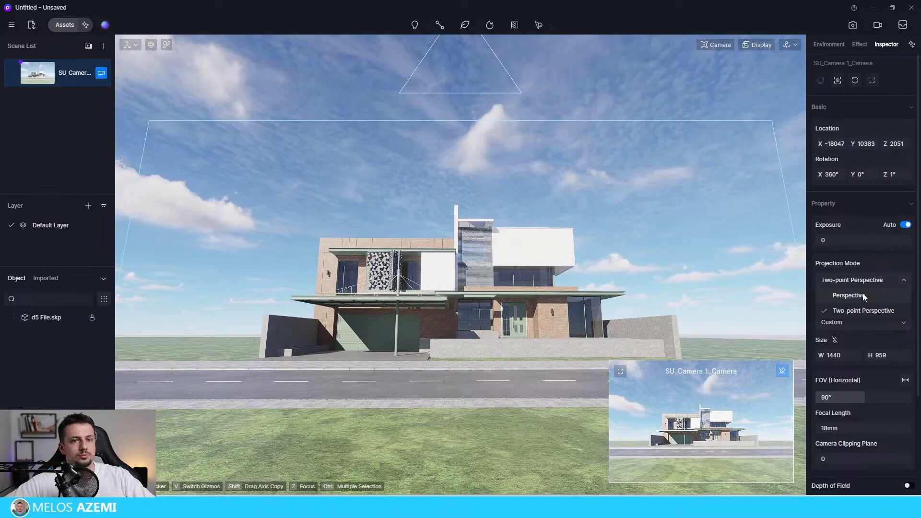
- Enter the SU_Camera 1 view and set its horizontal FOV to 70°
{"action": "left_click", "coordinate": [57, 73]}
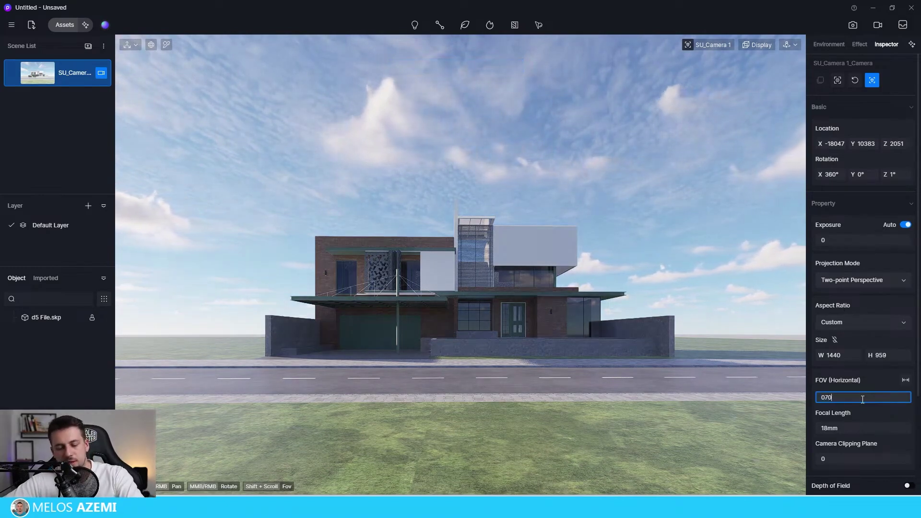
{"action": "key", "text": "Return"}
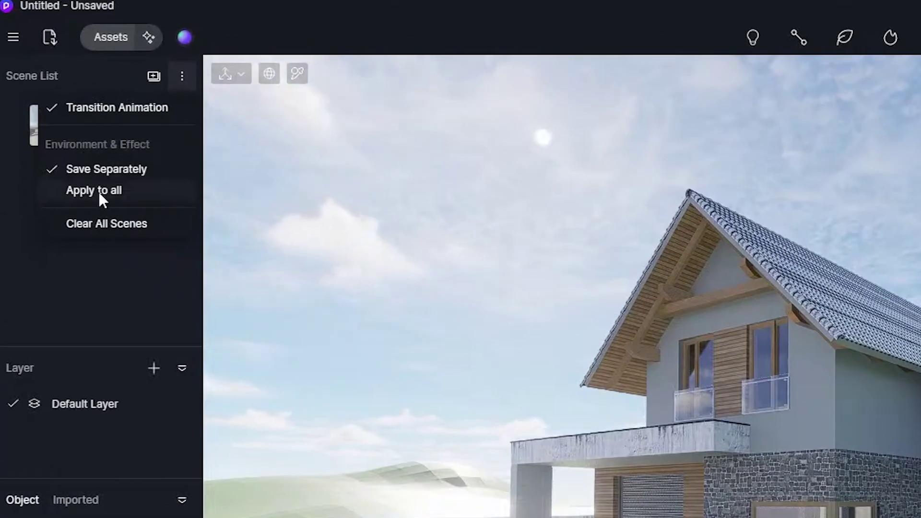
- Set Environment & Effect to Apply to all from the Scene List menu
{"action": "left_click", "coordinate": [97, 190]}
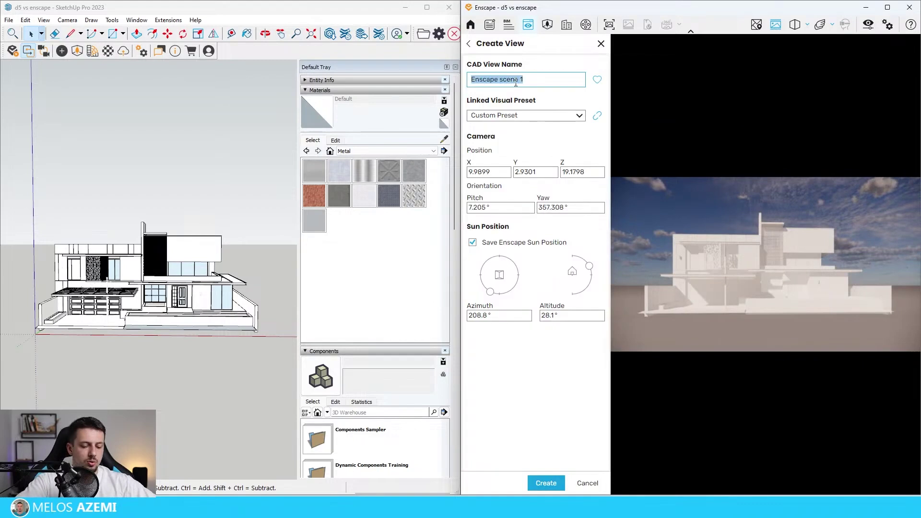
- Create the Enscape view named Camera 1 from the current viewpoint
{"action": "left_click", "coordinate": [553, 484]}
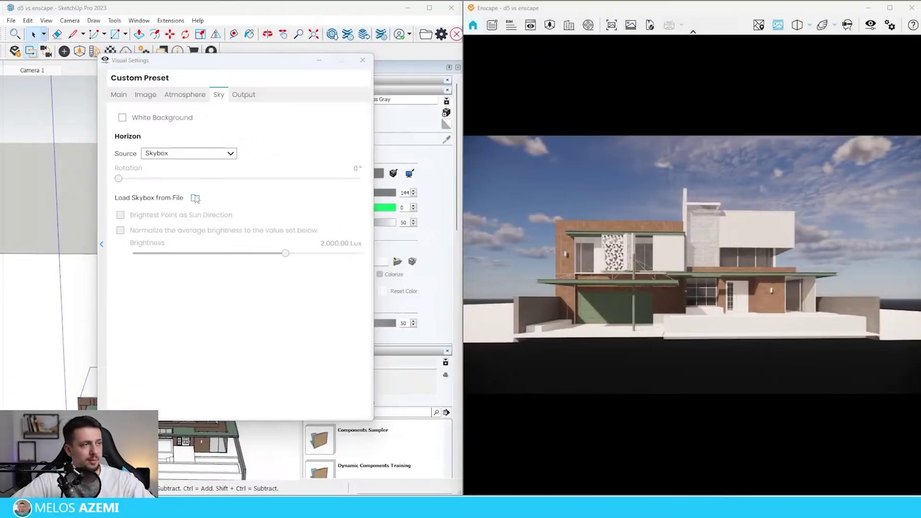
- Set Enscape's sky source to Skybox using the Midday.hdr image
{"action": "left_click", "coordinate": [195, 198]}
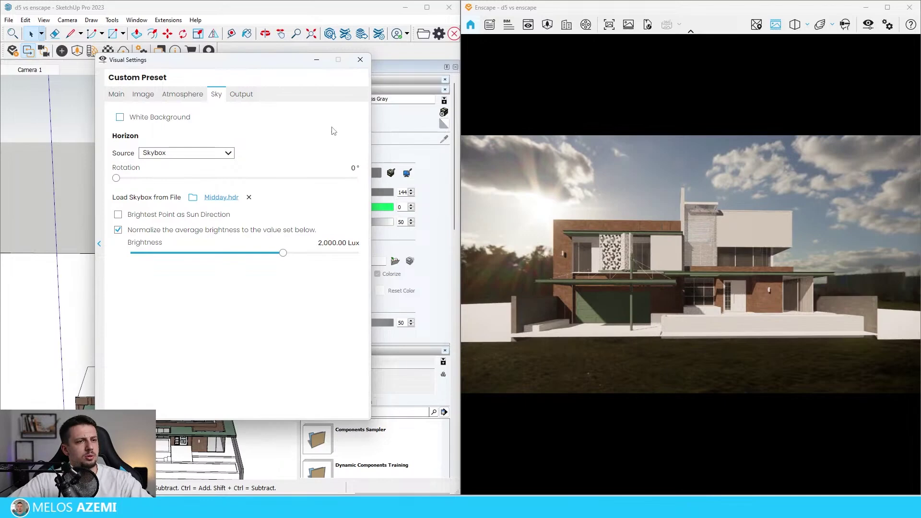
{"action": "left_click_drag", "start_coordinate": [256, 61], "coordinate": [209, 49]}
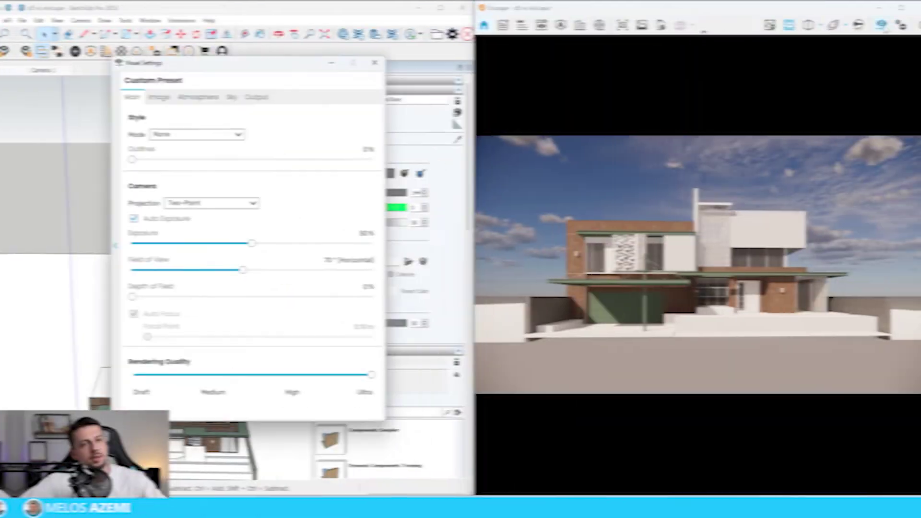
{"action": "left_click", "coordinate": [217, 95]}
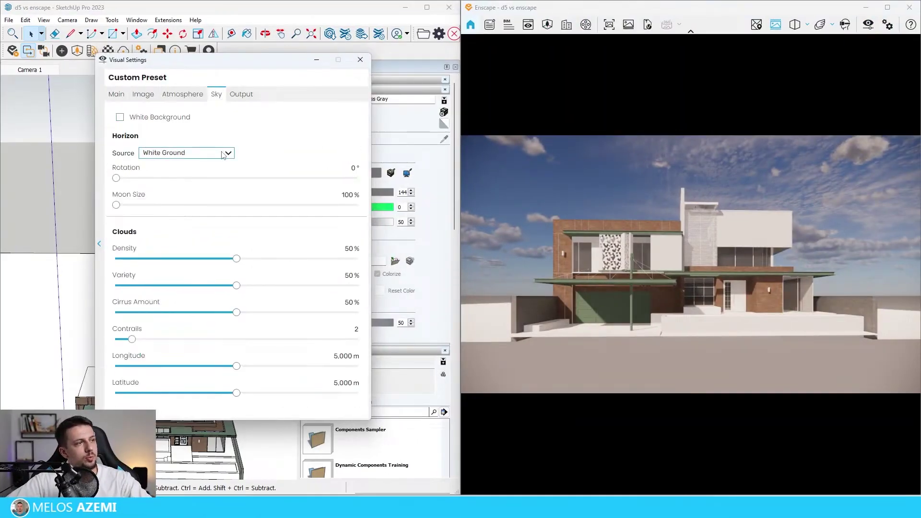
{"action": "left_click", "coordinate": [154, 176]}
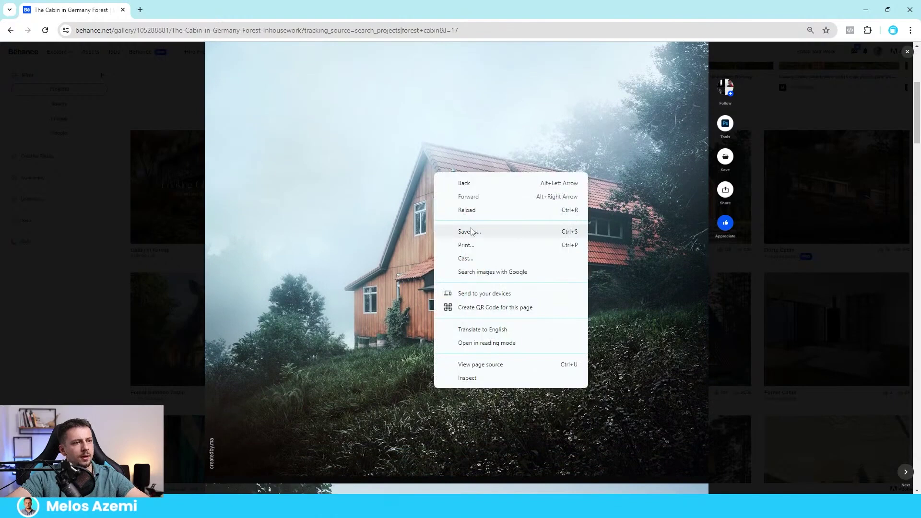
- Download the Behance foggy cabin photo with Save as
{"action": "left_click", "coordinate": [471, 232]}
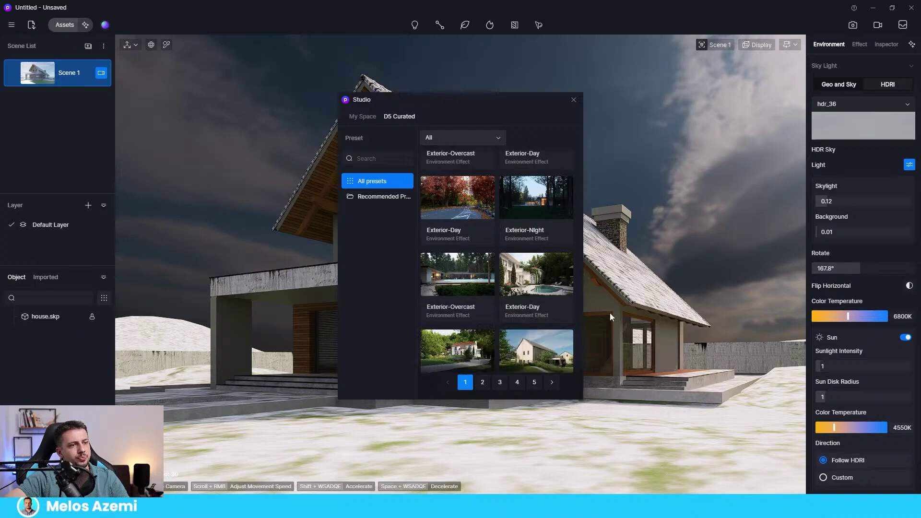
- Apply the Grass material template to the lawn's ground material
{"action": "scroll", "coordinate": [534, 327], "scroll_direction": "down", "scroll_amount": 1}
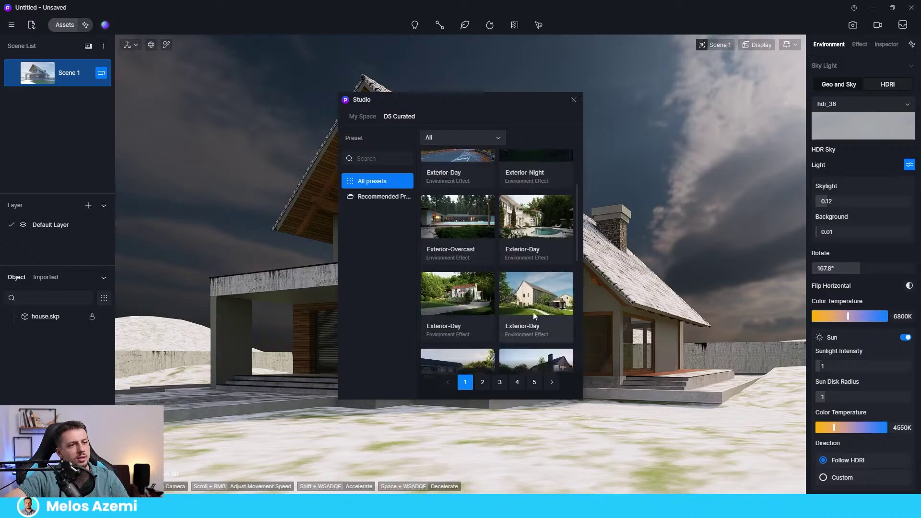
{"action": "scroll", "coordinate": [502, 301], "scroll_direction": "down", "scroll_amount": 3}
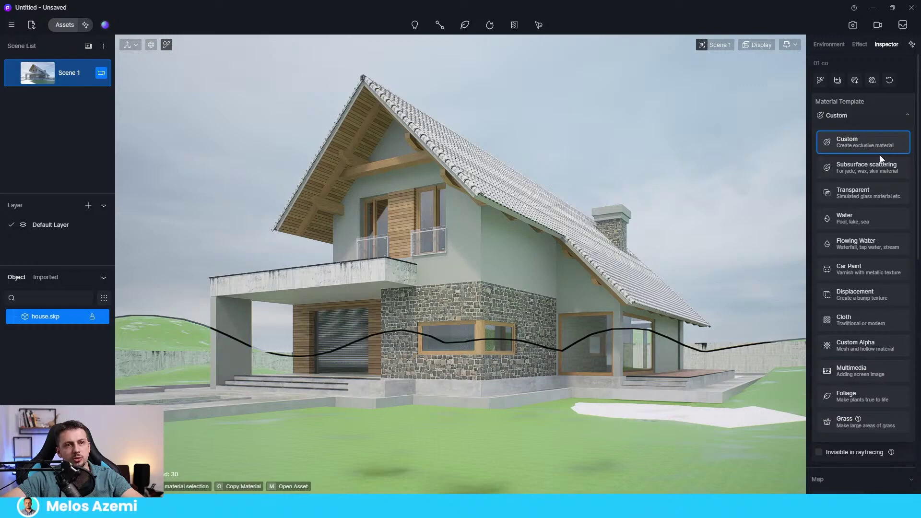
{"action": "left_click", "coordinate": [864, 420]}
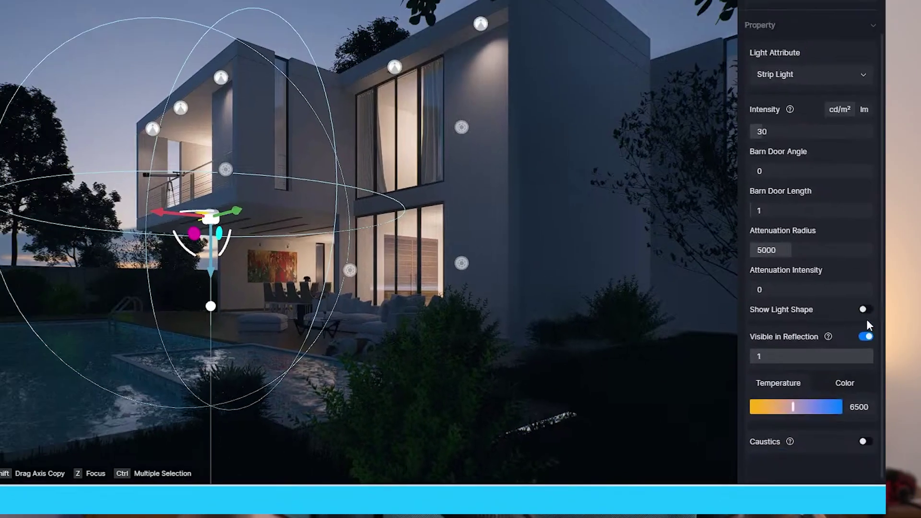
- Turn on Show Light Shape for Strip Light 1
{"action": "left_click", "coordinate": [905, 426]}
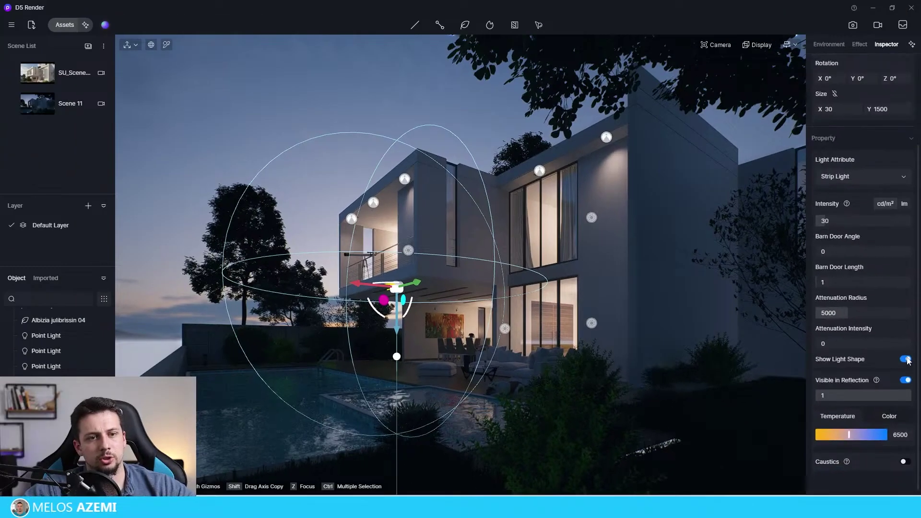
{"action": "scroll", "coordinate": [868, 265], "scroll_direction": "up", "scroll_amount": 3}
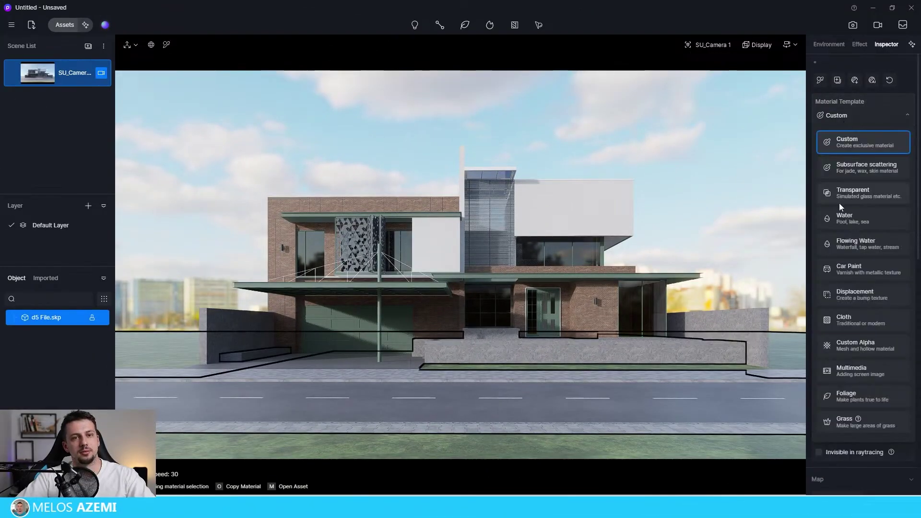
- Choose Grass from the Material Template list for the ground material
{"action": "left_click", "coordinate": [882, 427]}
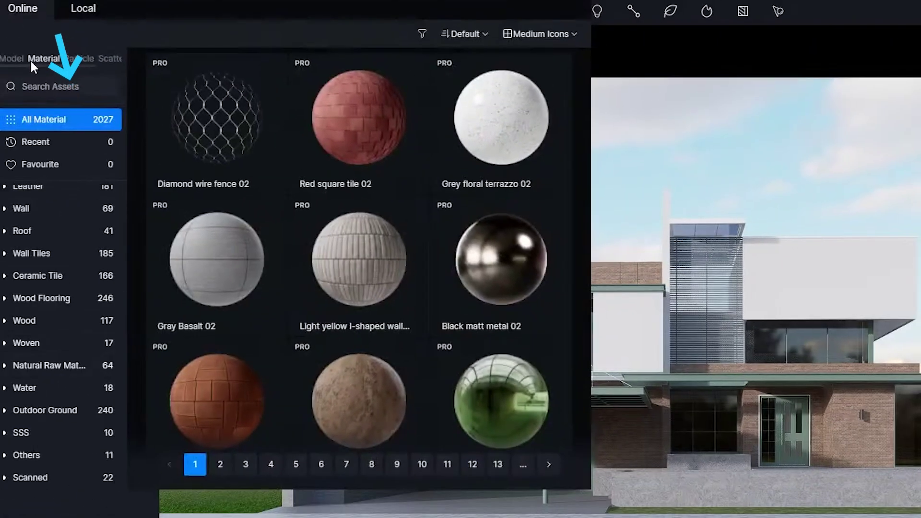
- Switch the asset library to the Model tab to find the Irregular stone wall
{"action": "left_click", "coordinate": [8, 59]}
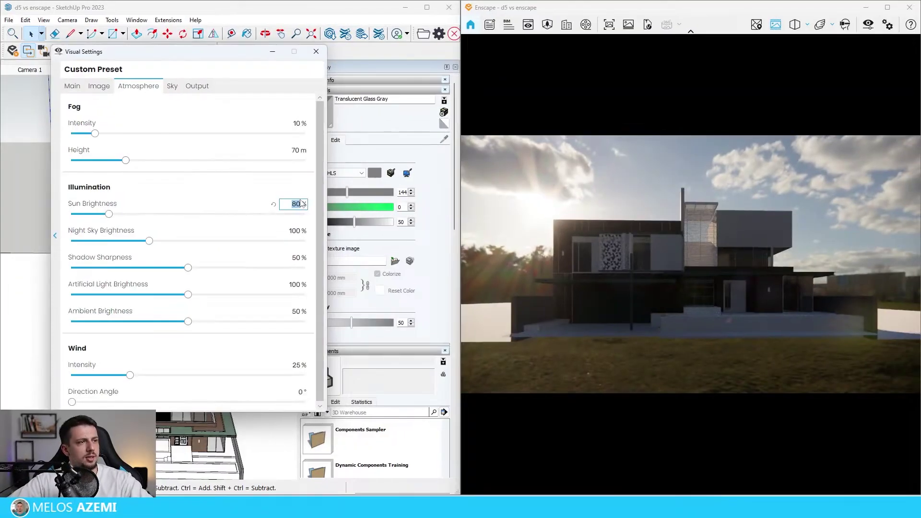
- Set Enscape's atmosphere Sun Brightness to 1%
{"action": "type", "text": "1"}
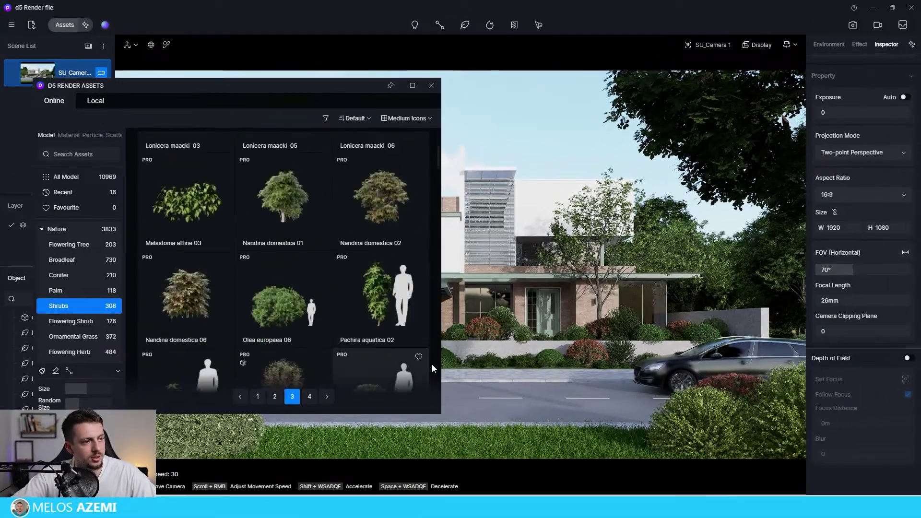
- Select the Photinia fraseri 04 shrub from D5's Nature > Shrubs assets
{"action": "scroll", "coordinate": [404, 334], "scroll_direction": "up", "scroll_amount": 3}
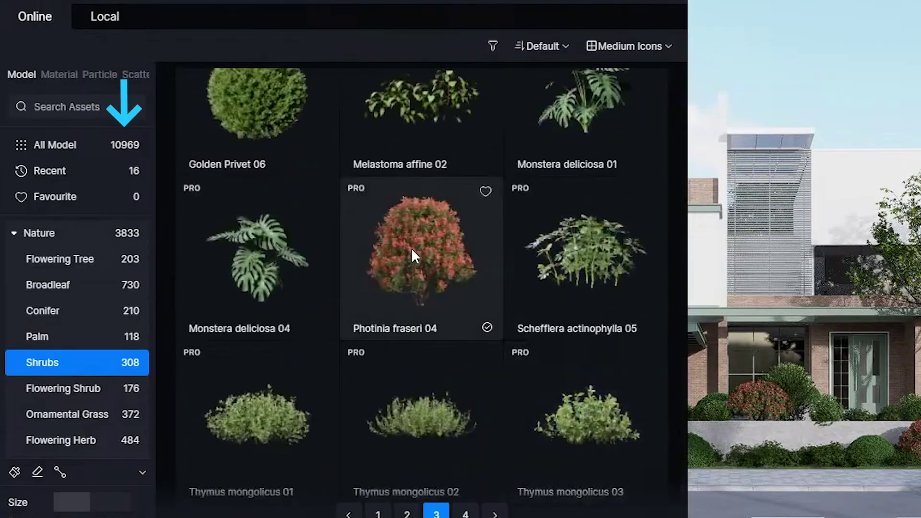
{"action": "left_click", "coordinate": [411, 248]}
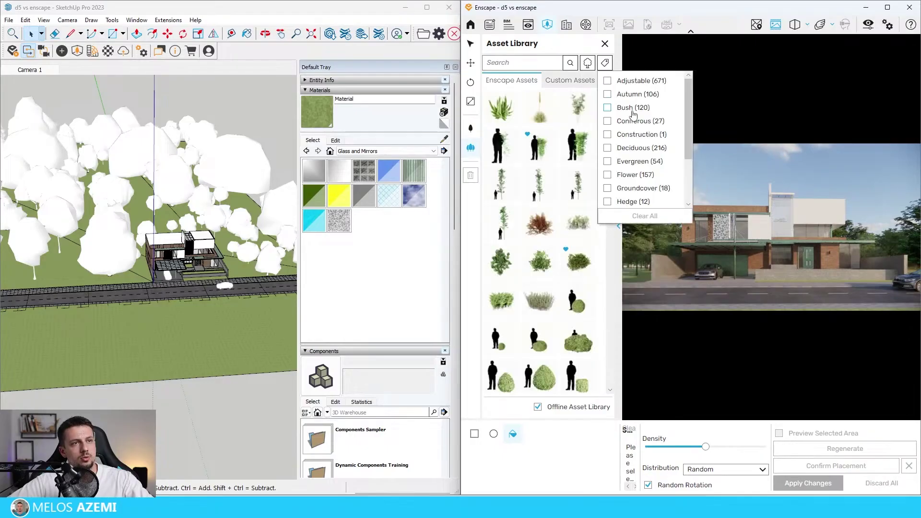
- Filter Enscape's Asset Library to Bush and mark a grass bush for scattering
{"action": "left_click", "coordinate": [623, 107]}
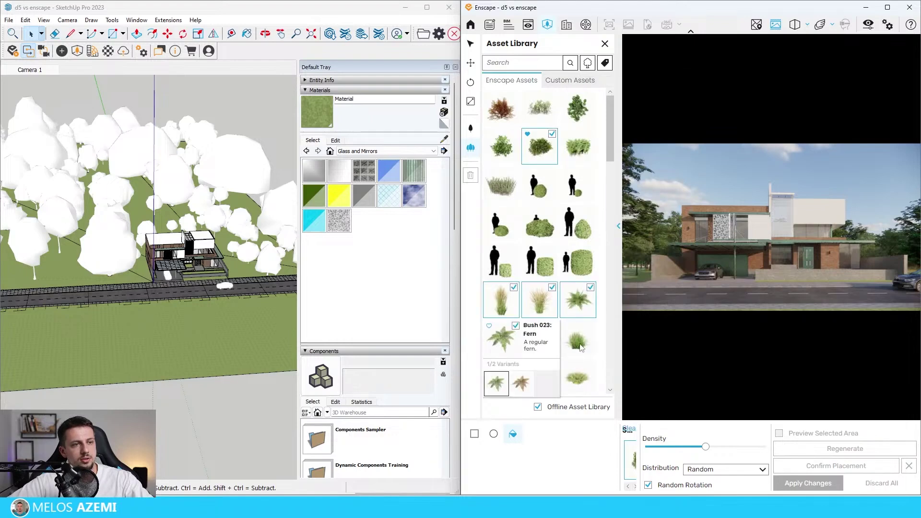
{"action": "left_click", "coordinate": [580, 389]}
{"action": "scroll", "coordinate": [566, 384], "scroll_direction": "down", "scroll_amount": 1}
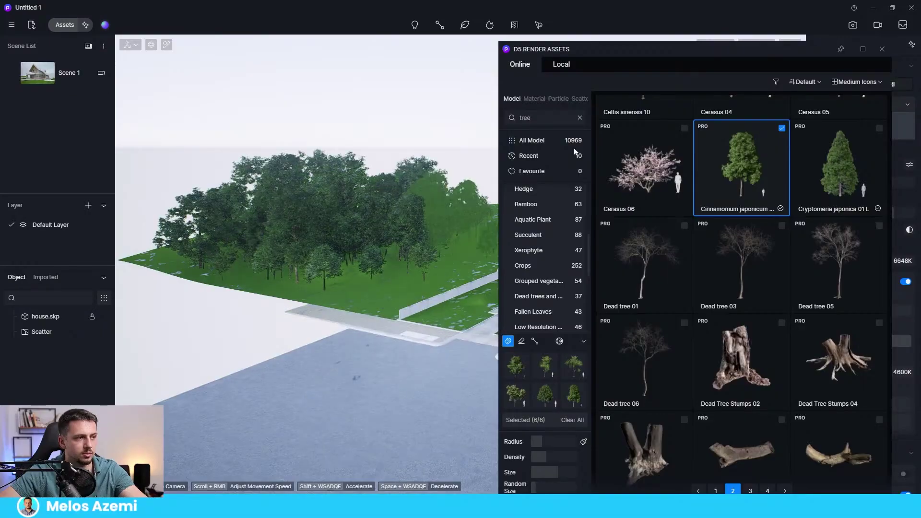
- Close the D5 assets browser and fly the camera down and forward toward the house
{"action": "key", "text": "Escape"}
{"action": "key", "text": "q"}
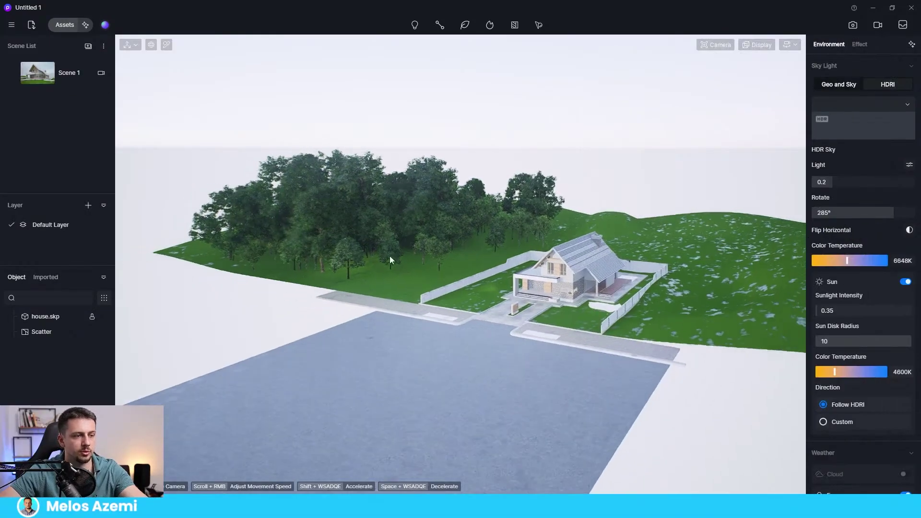
{"action": "key", "text": "w"}
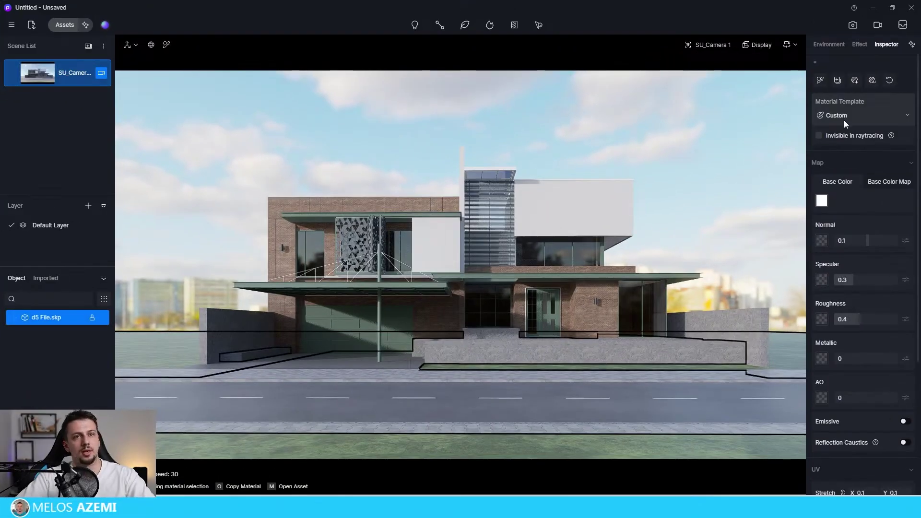
- Show the material template list for the current Custom material in D5's Inspector
{"action": "left_click", "coordinate": [844, 120]}
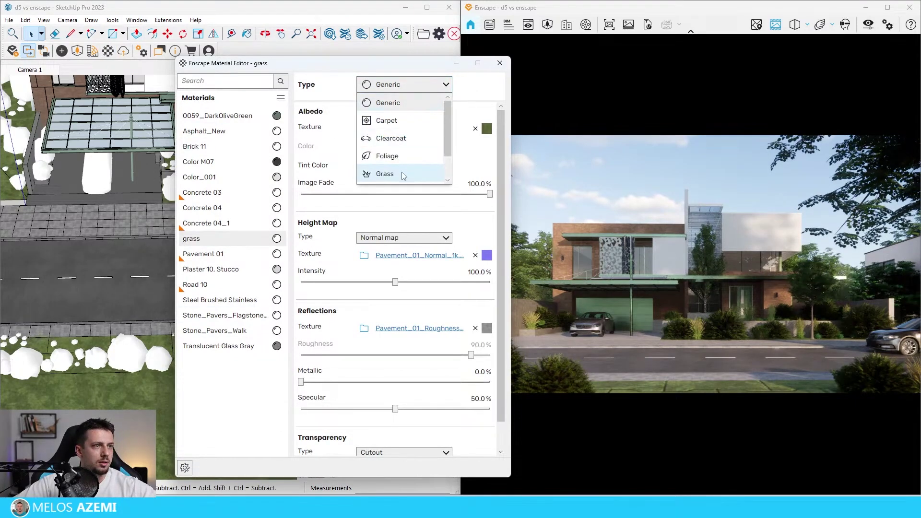
- Set the grass material type to Grass, raise D5's HDR sky light to 0.49, disable auto exposure
{"action": "left_click", "coordinate": [402, 175]}
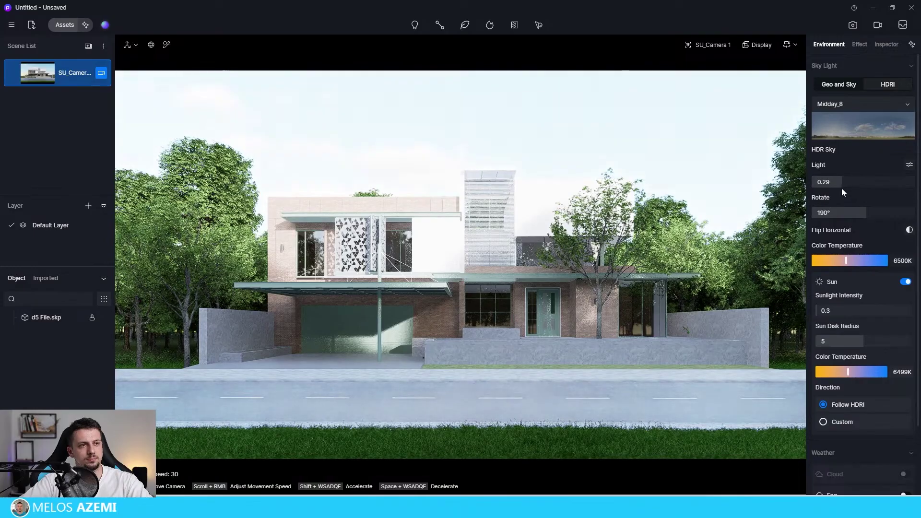
{"action": "left_click_drag", "start_coordinate": [841, 188], "coordinate": [862, 191]}
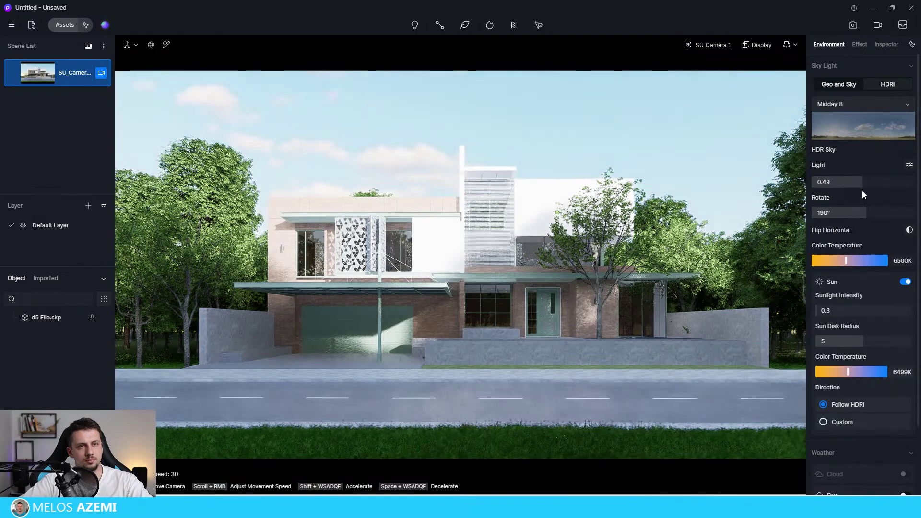
{"action": "left_click", "coordinate": [859, 44]}
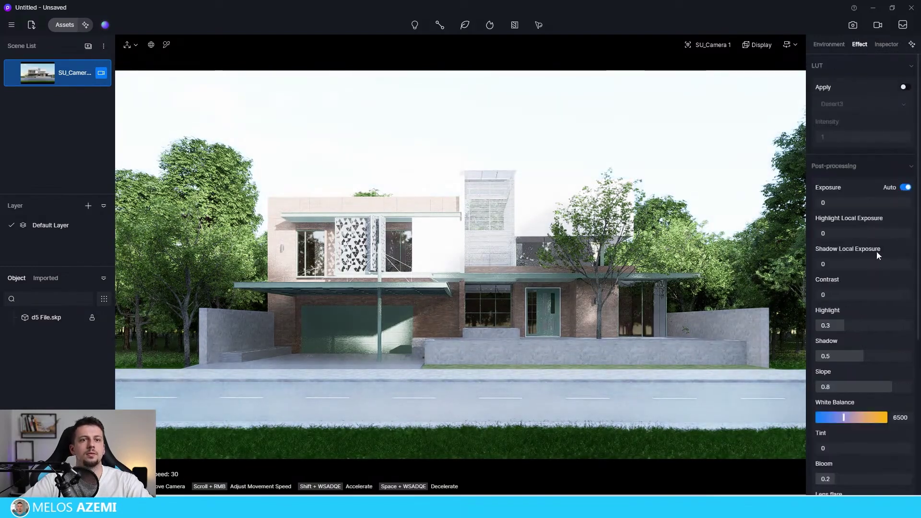
{"action": "left_click", "coordinate": [906, 187]}
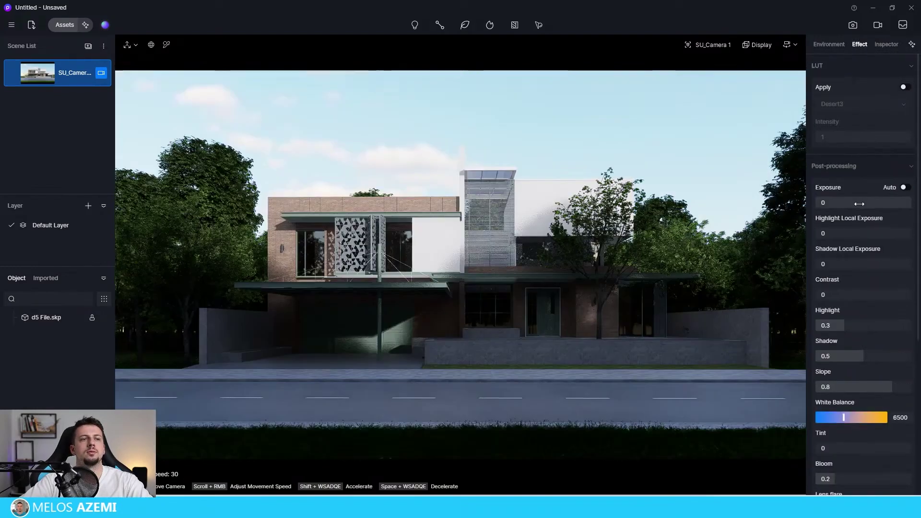